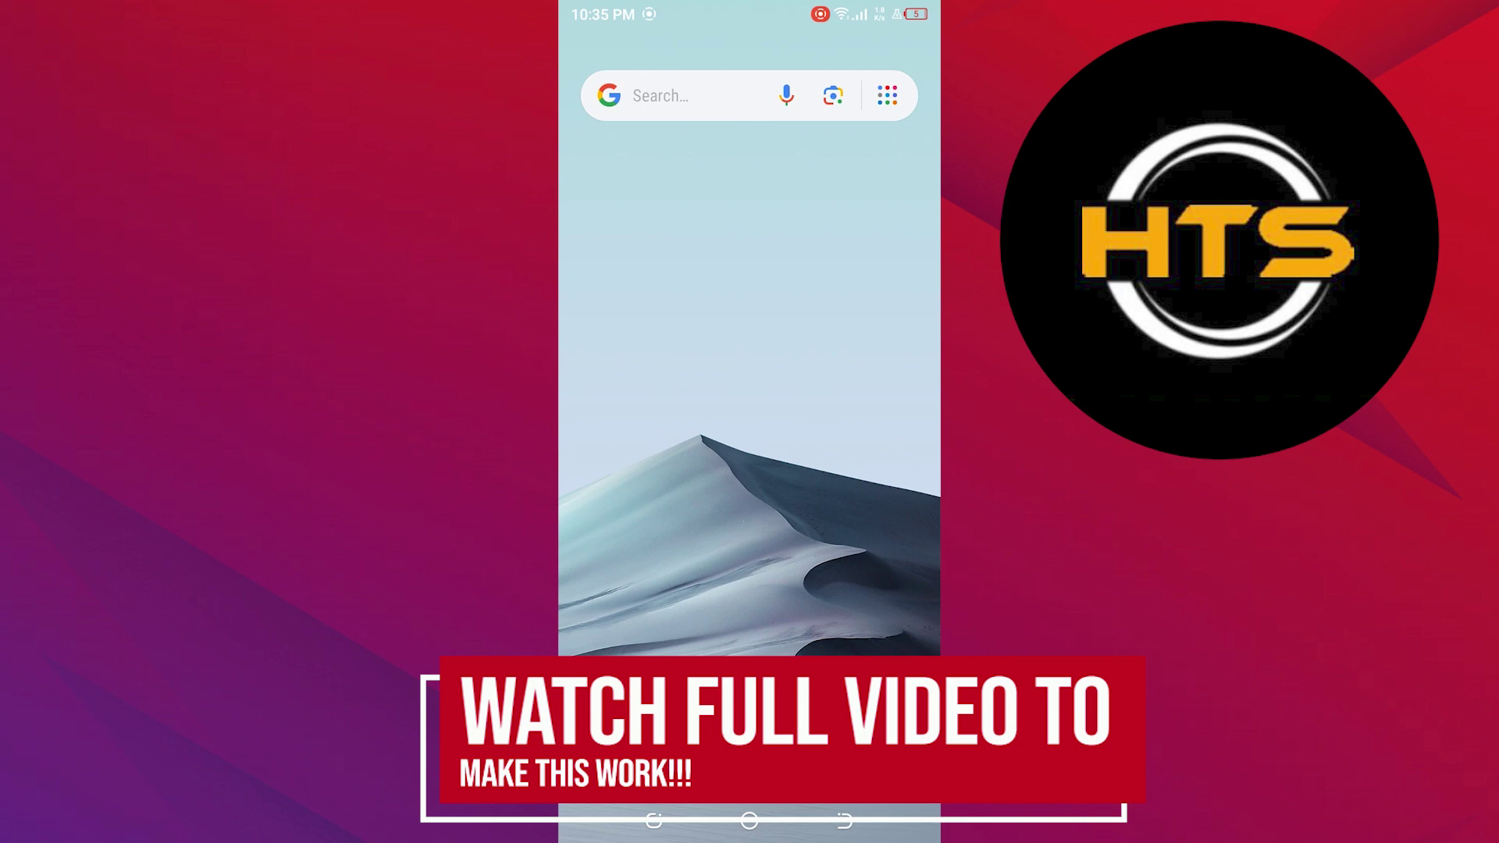
# - Load shopee.com.my in Chrome and switch it to the desktop site
pyautogui.moveTo(749, 586); pyautogui.dragTo(750, 234)
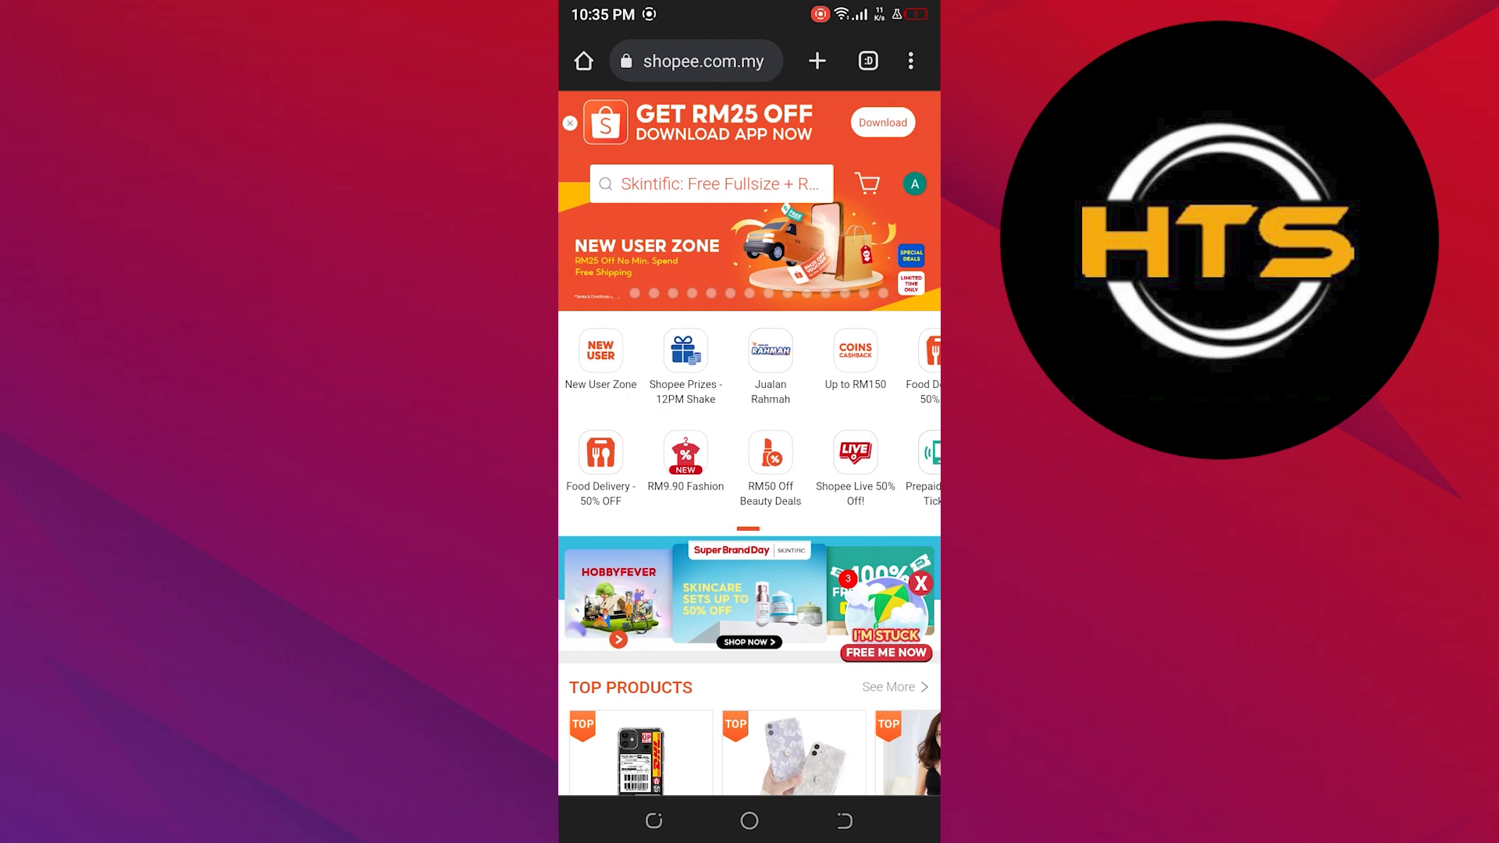
pyautogui.click(910, 61)
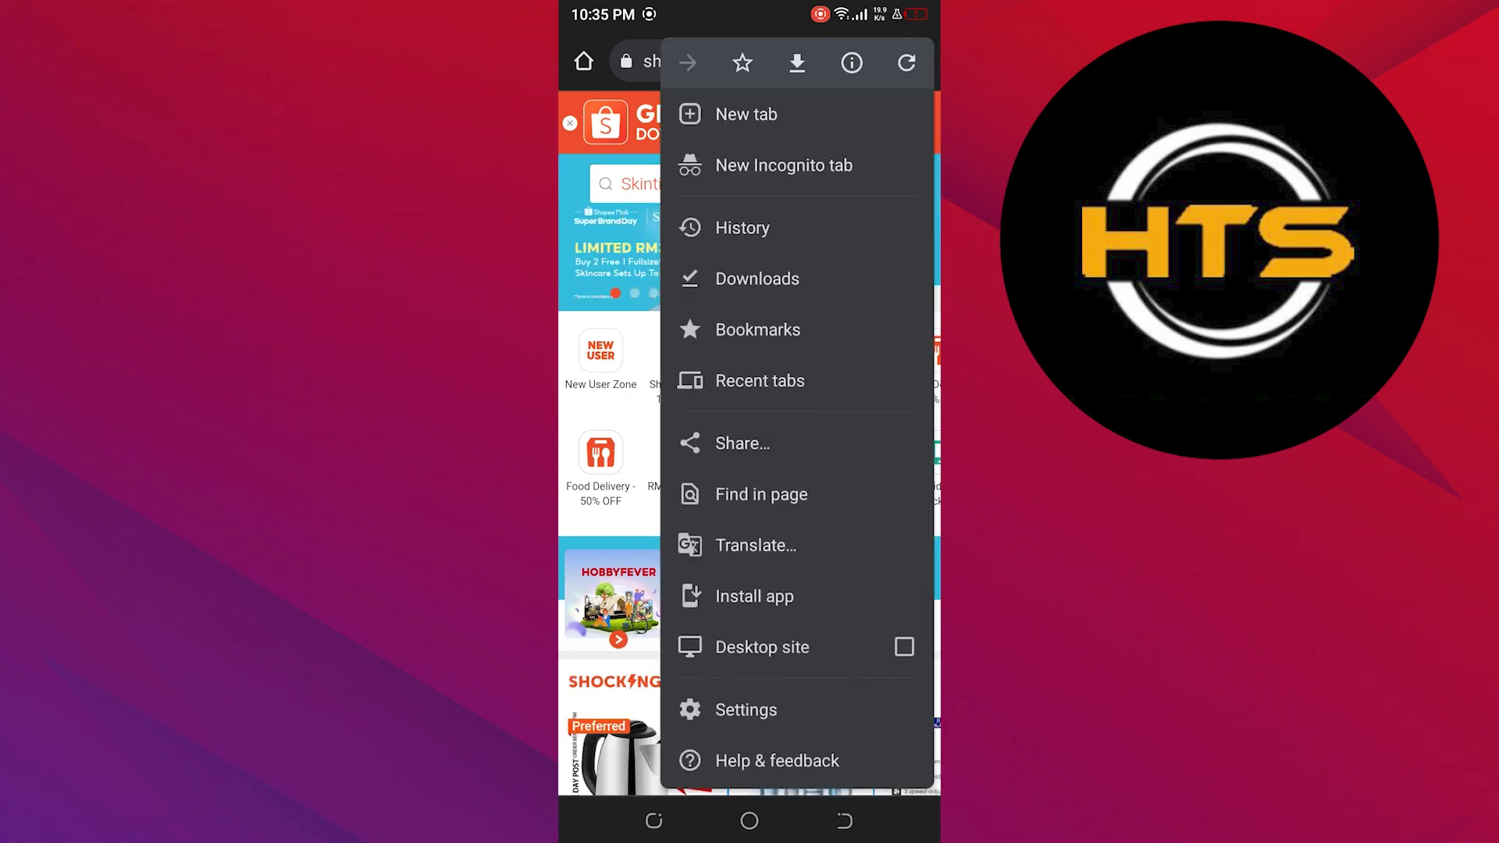
pyautogui.press('Escape')
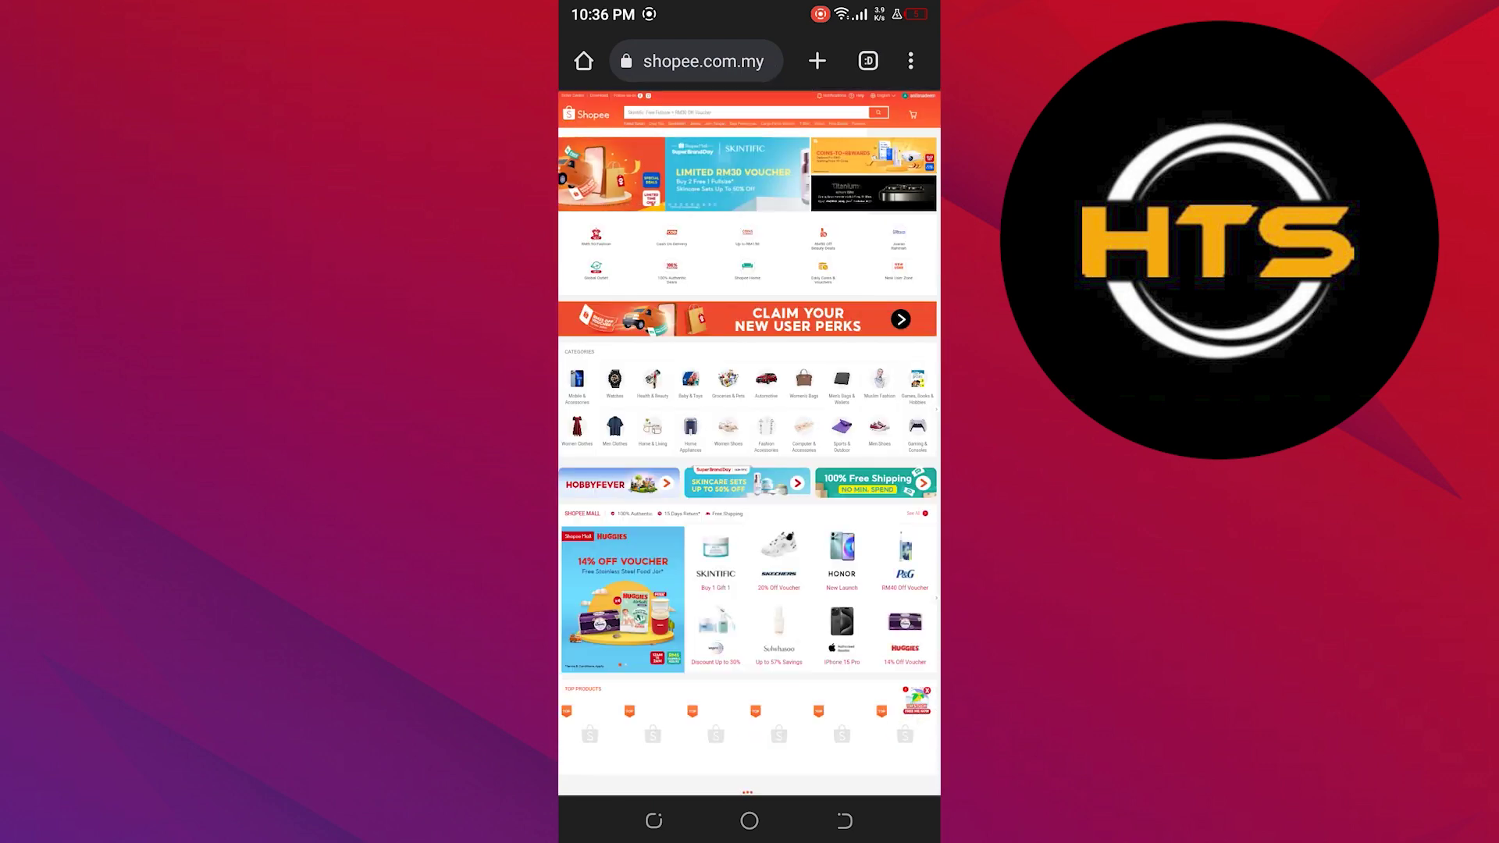
pyautogui.scroll(5, 821, 257)
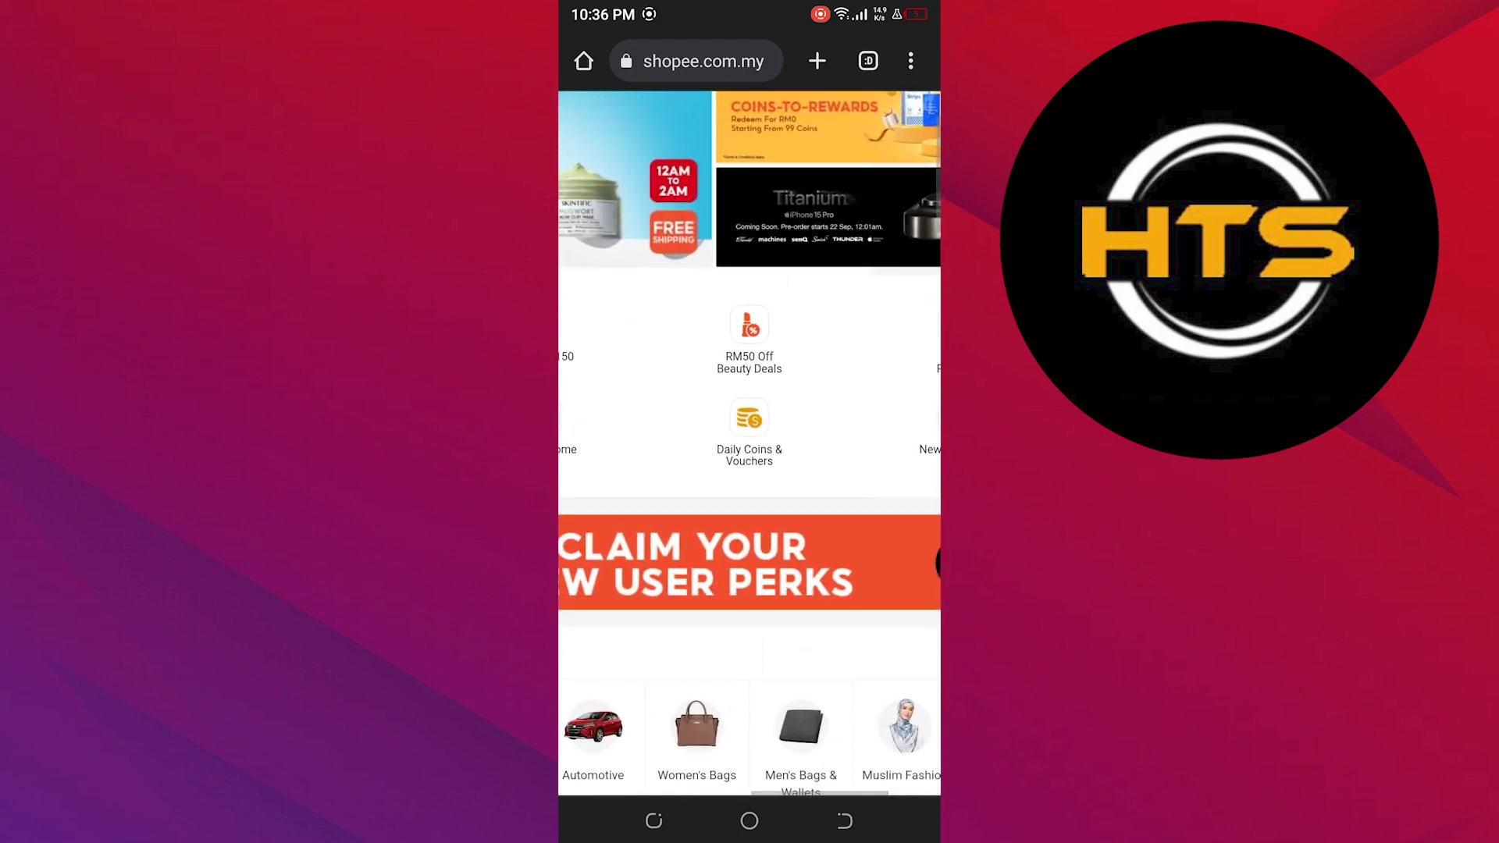
pyautogui.scroll(-2, 750, 257)
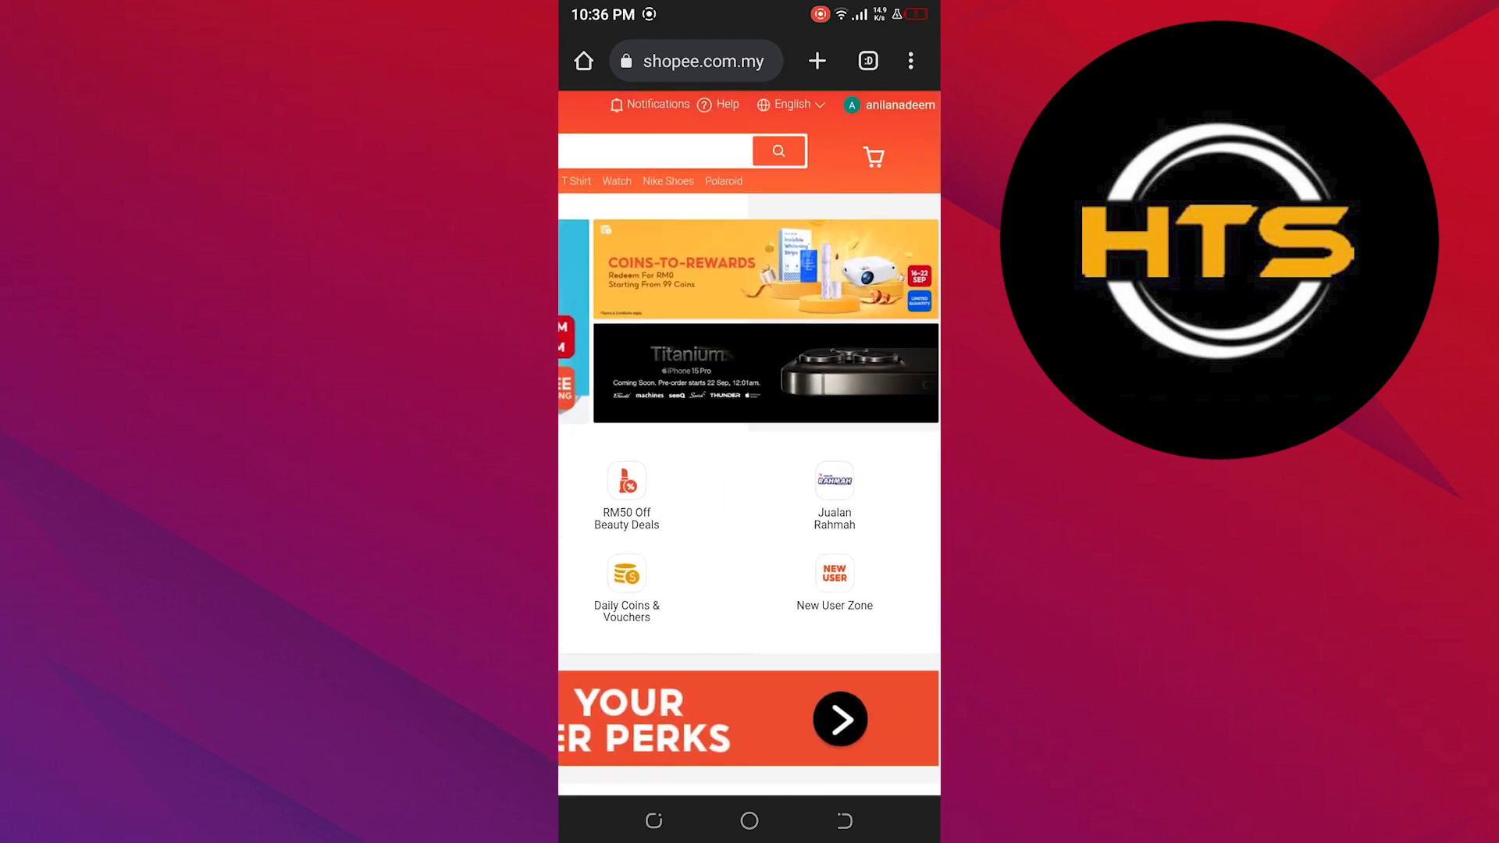
# - From the account's Profile page, start adding a new phone number
pyautogui.click(890, 104)
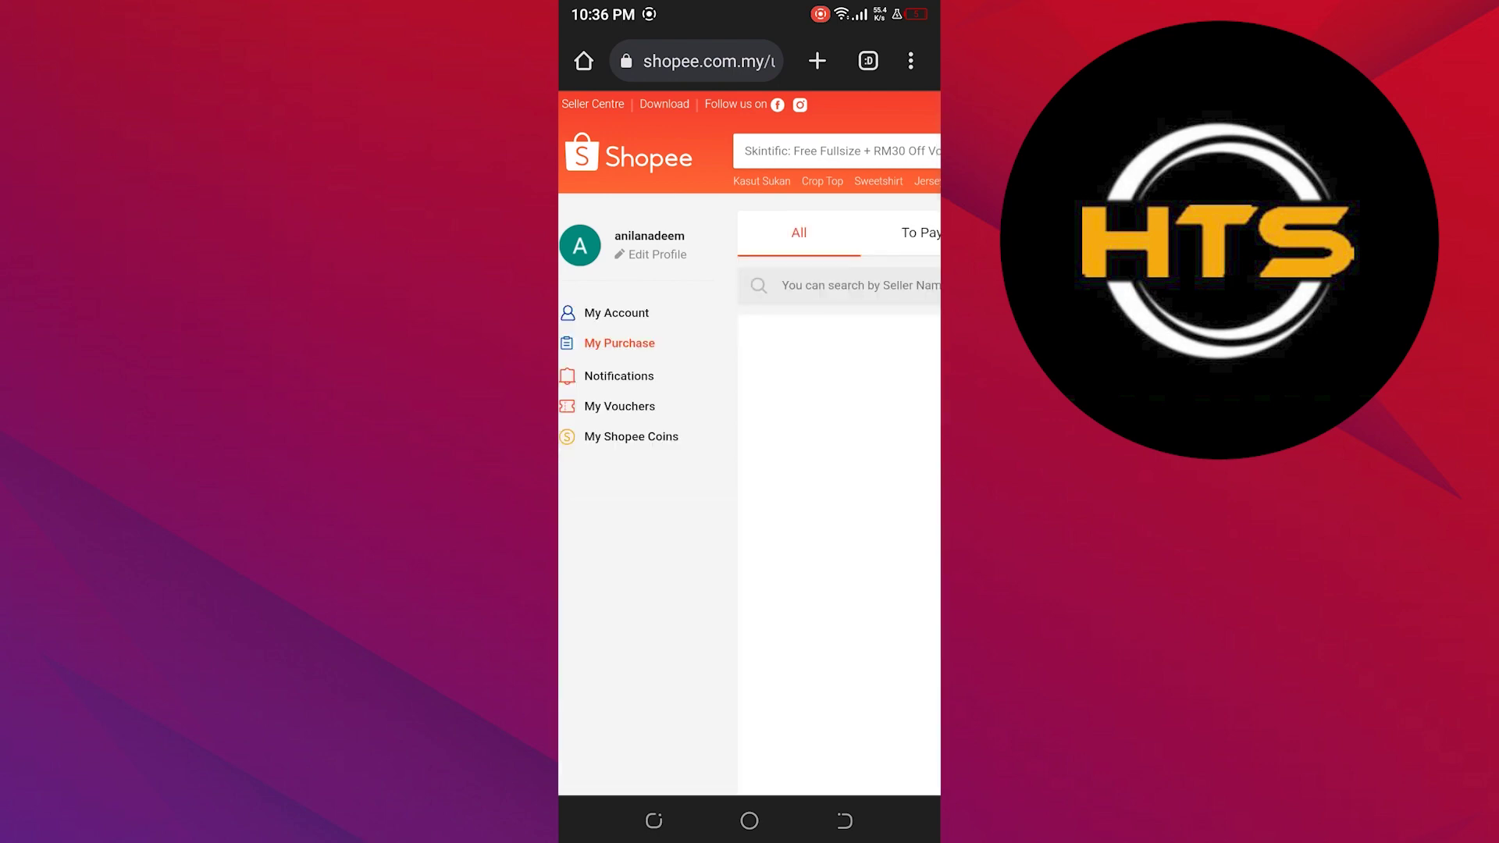
pyautogui.click(616, 312)
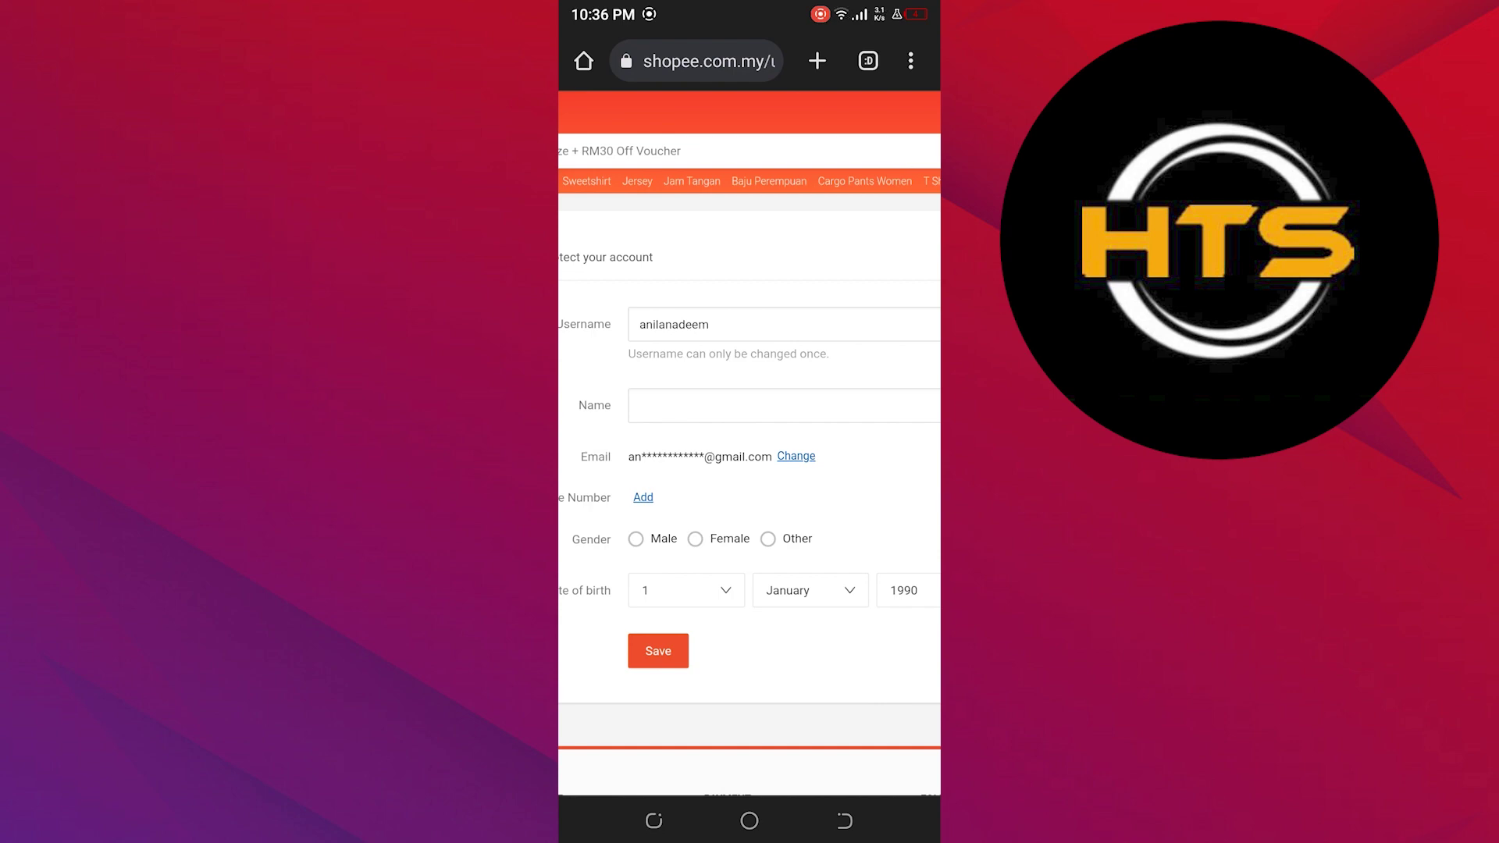
pyautogui.click(643, 496)
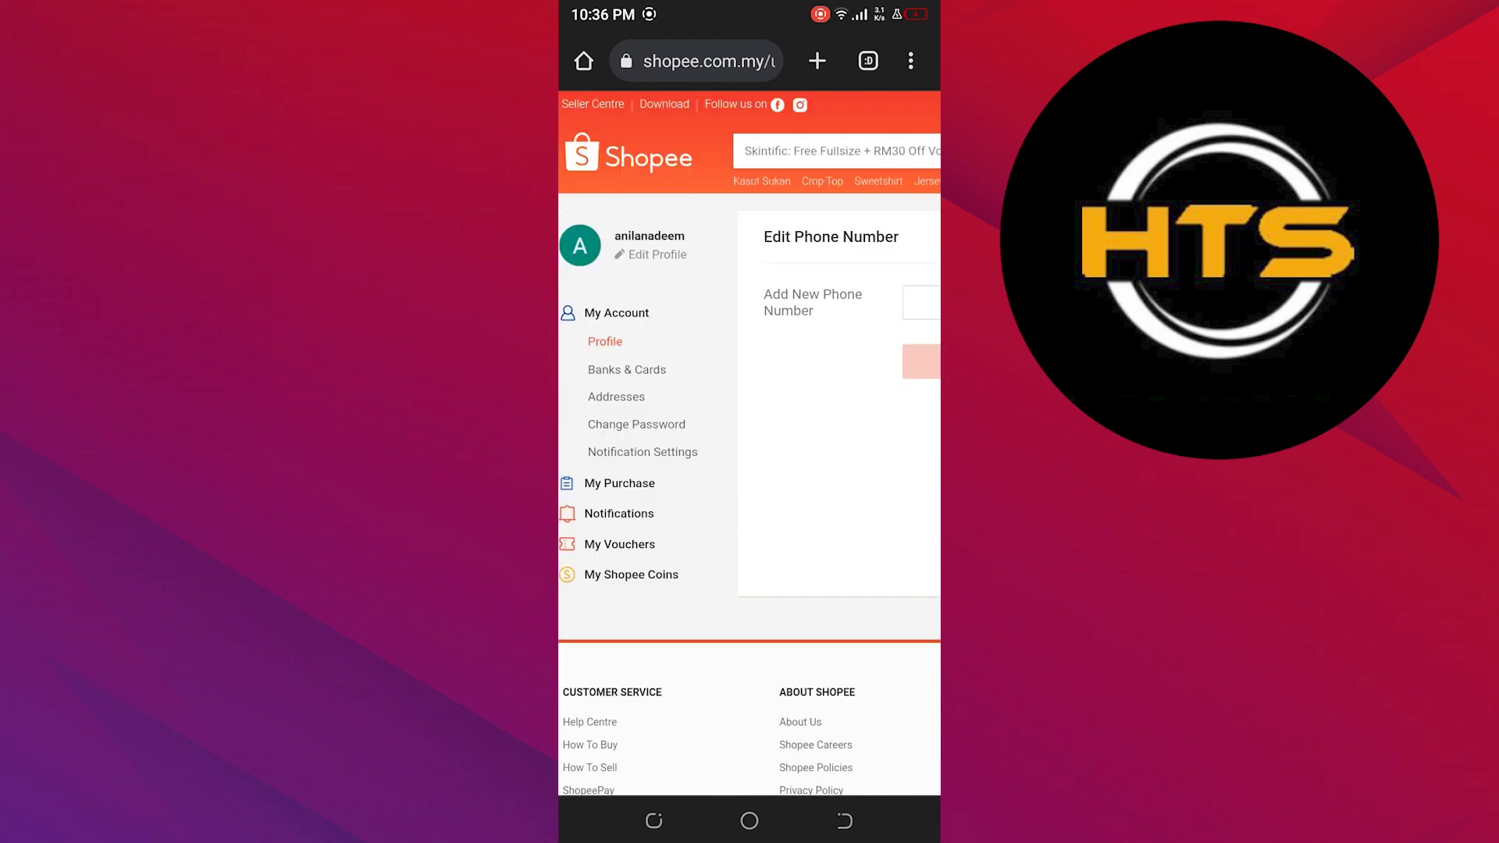
pyautogui.hscroll(4, 749, 445)
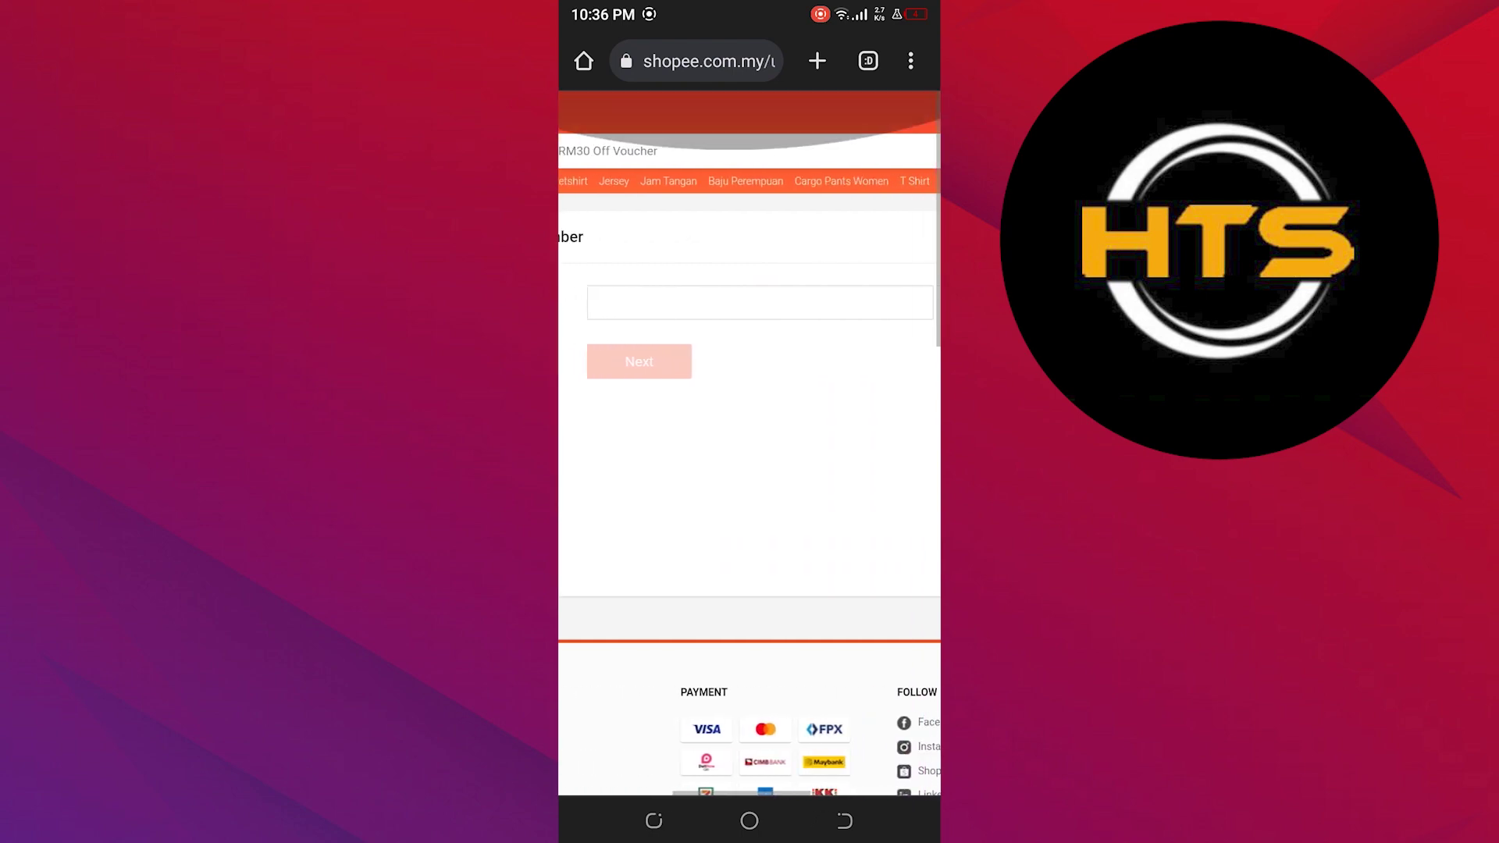
pyautogui.hscroll(-2, 749, 445)
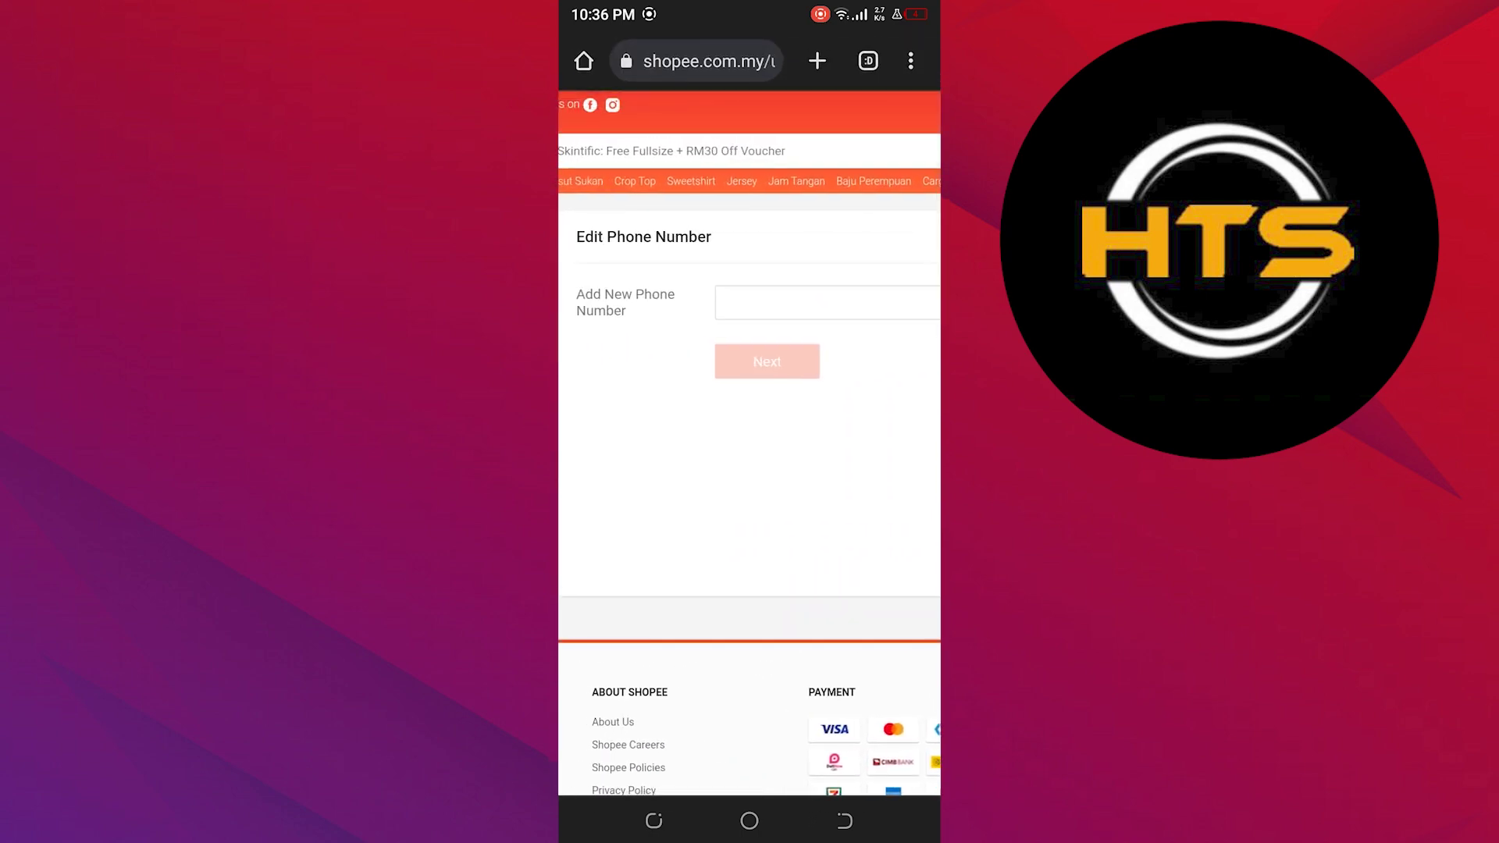